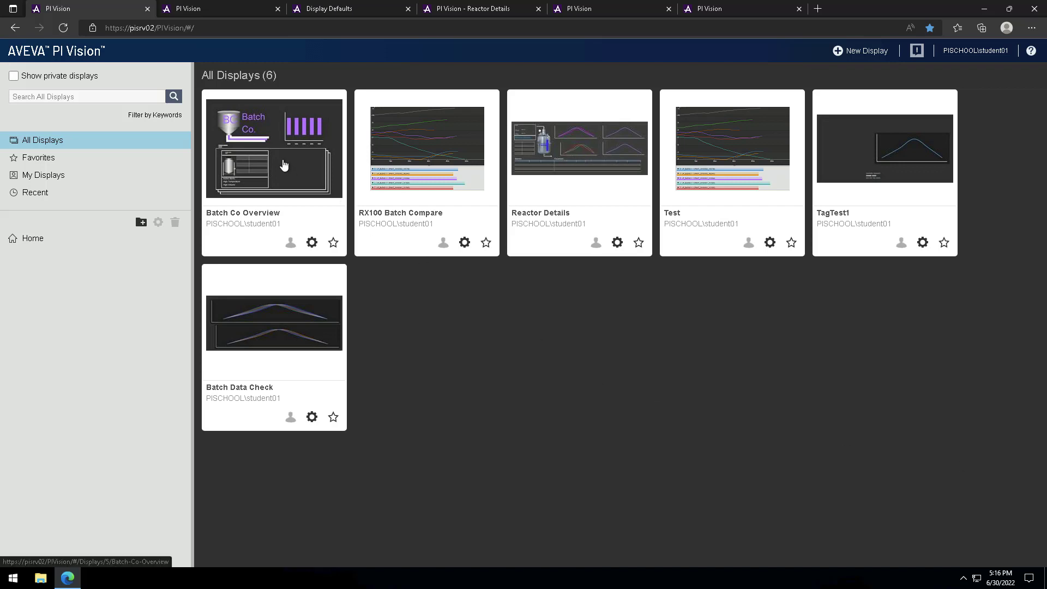
- Go from the Batch Co Overview display to the Reactor Details for the RX200 tank
click(282, 164)
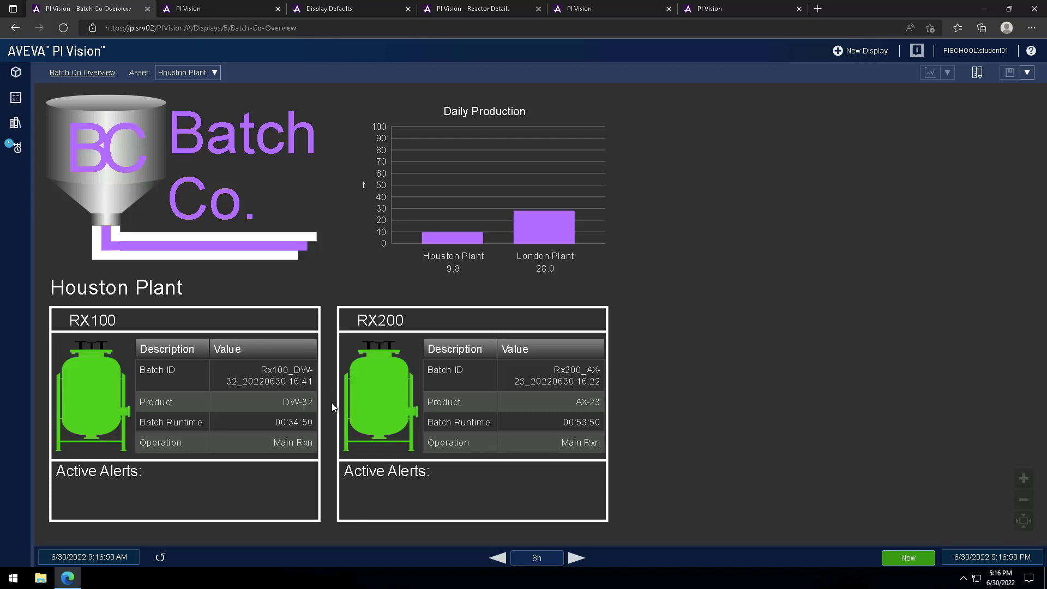
click(377, 413)
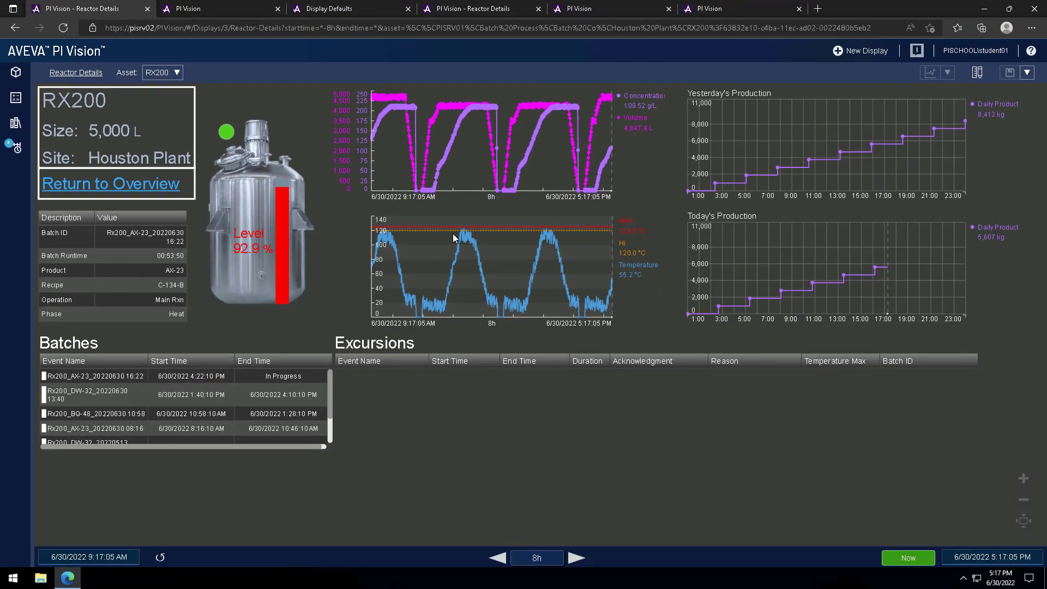
- Save the top concentration/volume trend's configuration as the default for all trend symbols
right_click(473, 143)
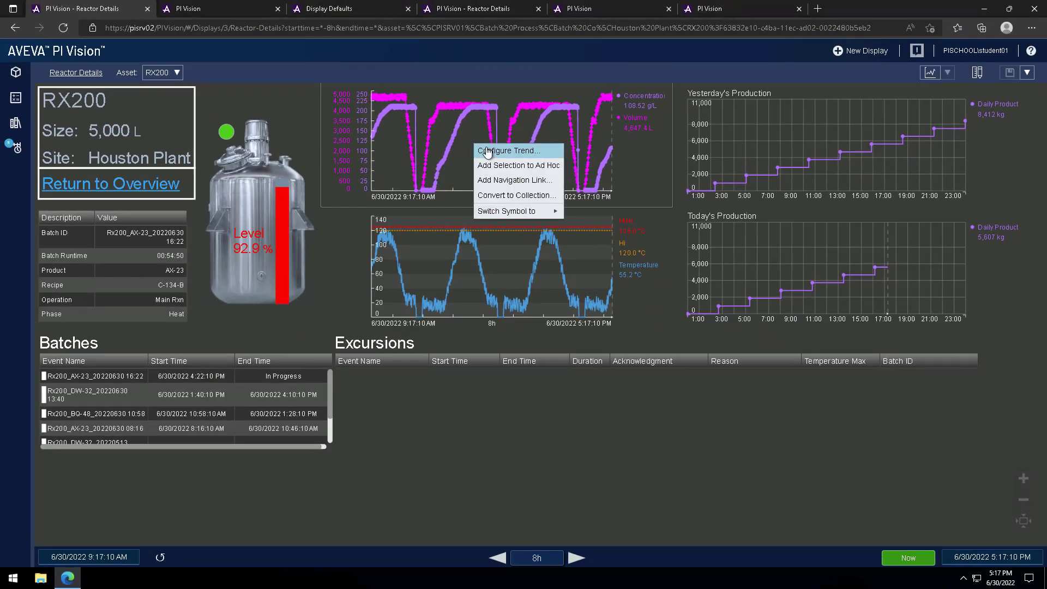
click(491, 150)
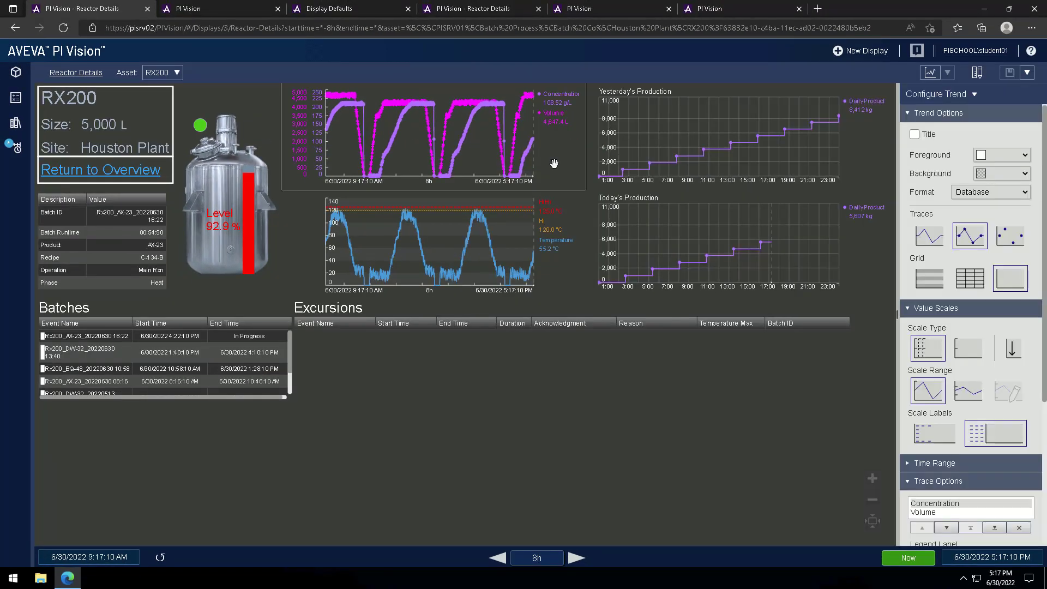
scroll(971, 305, down, 4)
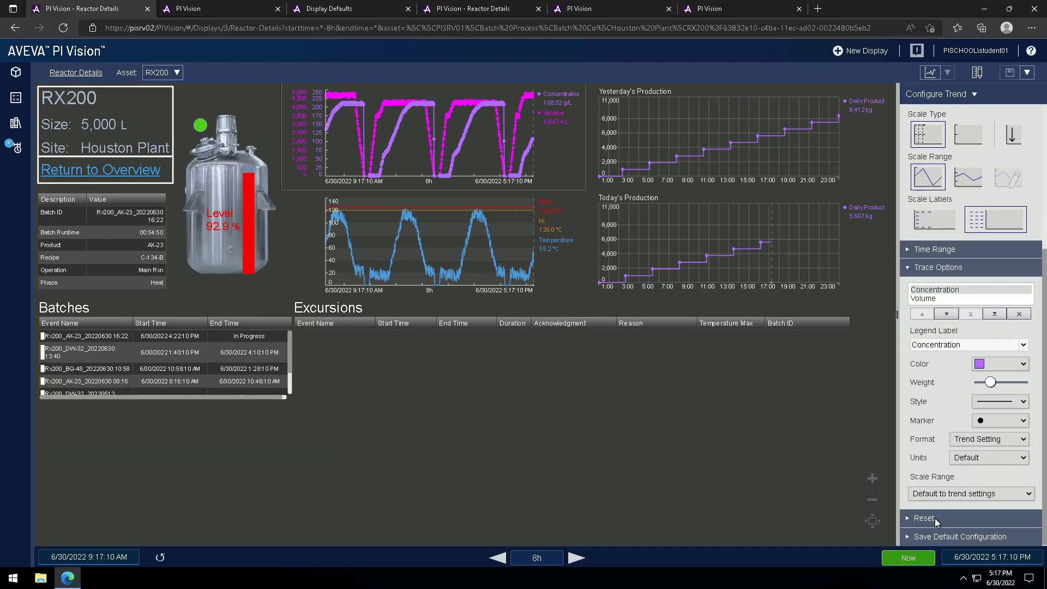
click(949, 537)
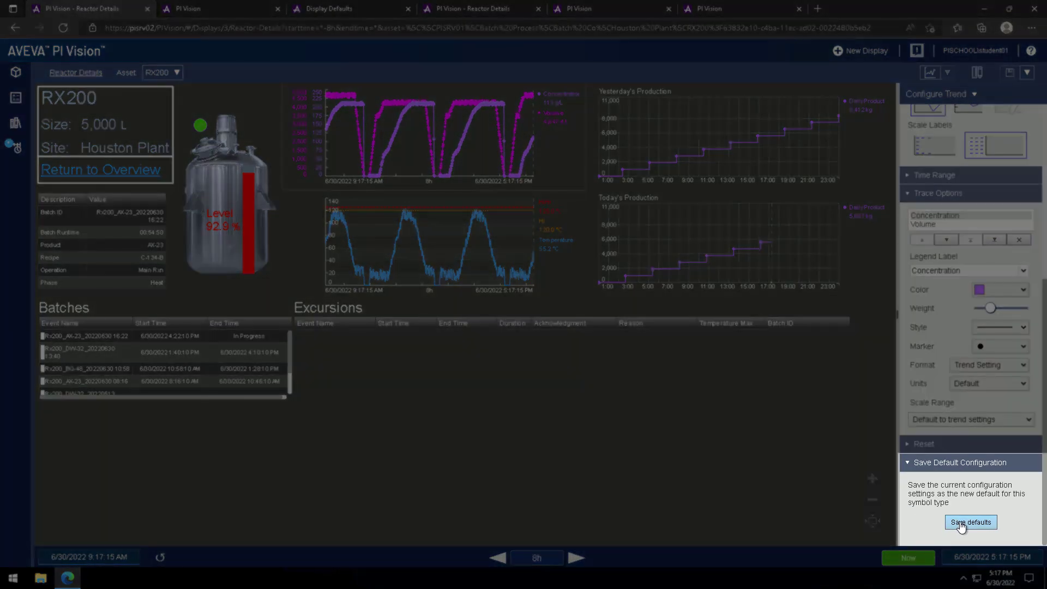
click(961, 525)
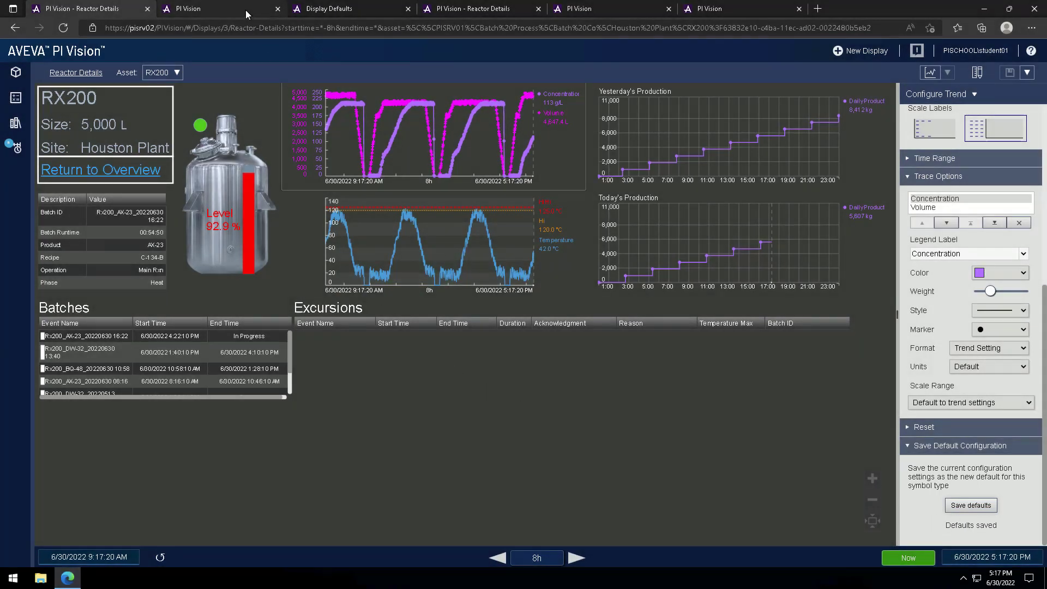
- Add an RX100 Agitation and Temperature trend to the new display and expand its Save Default Configuration options
click(245, 10)
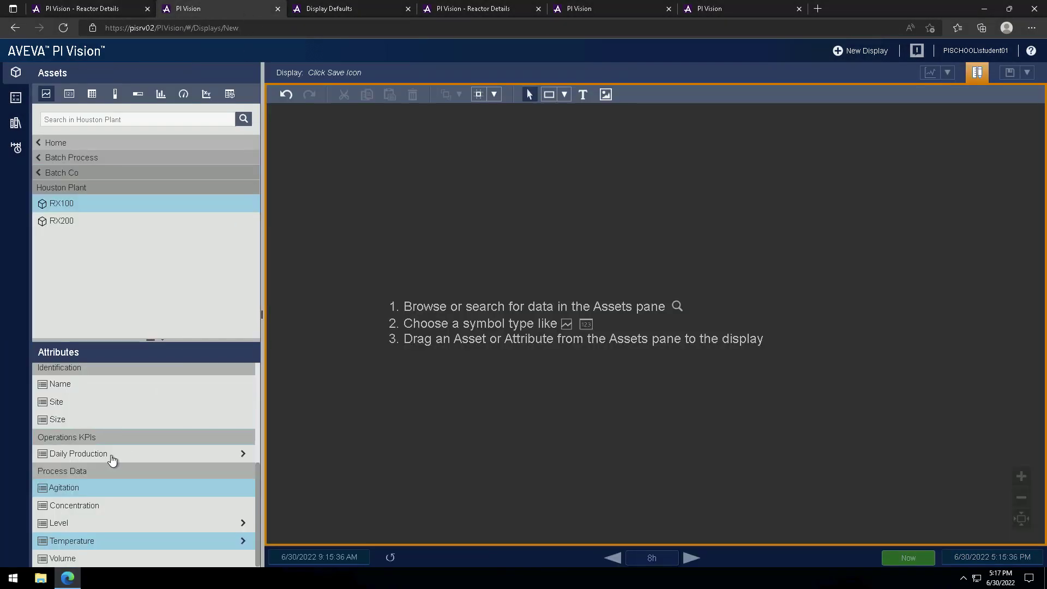
drag(71, 486, 292, 123)
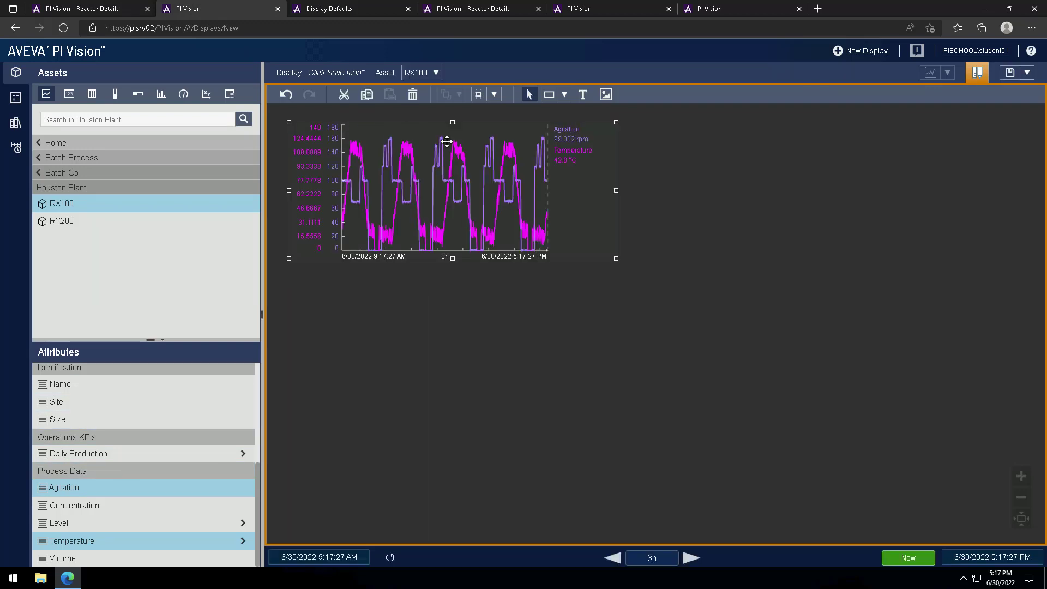
right_click(729, 261)
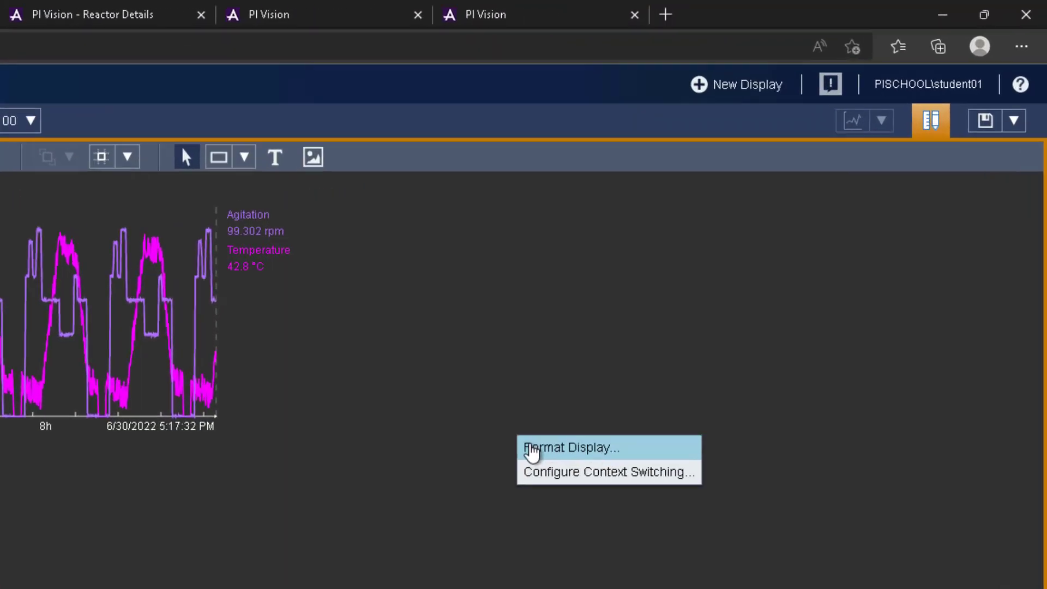
click(727, 279)
click(780, 279)
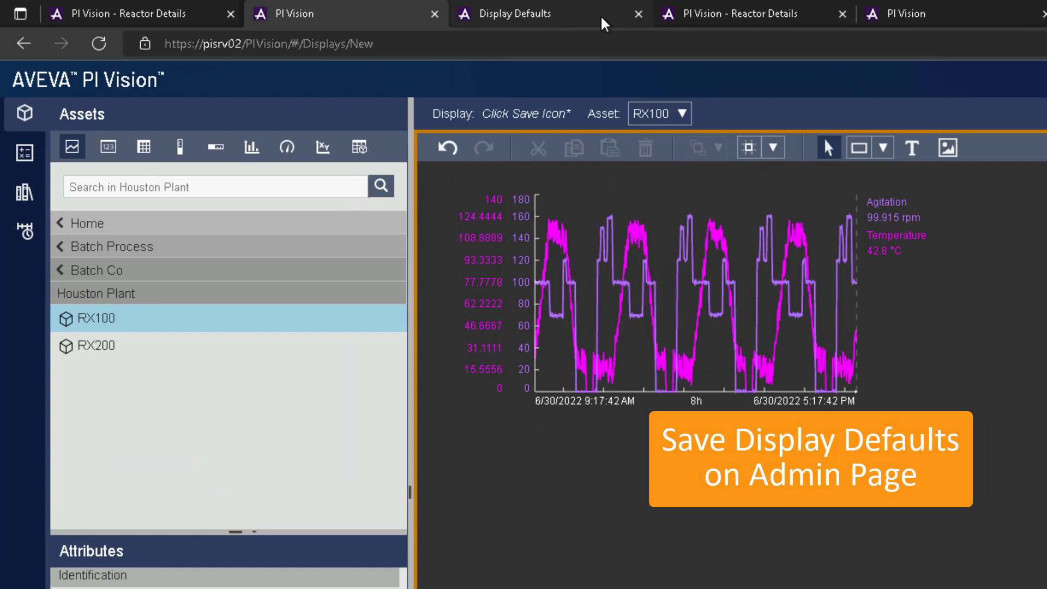
- Review the admin Display Defaults, including the Multi-State Colors and Event Colors settings
click(385, 10)
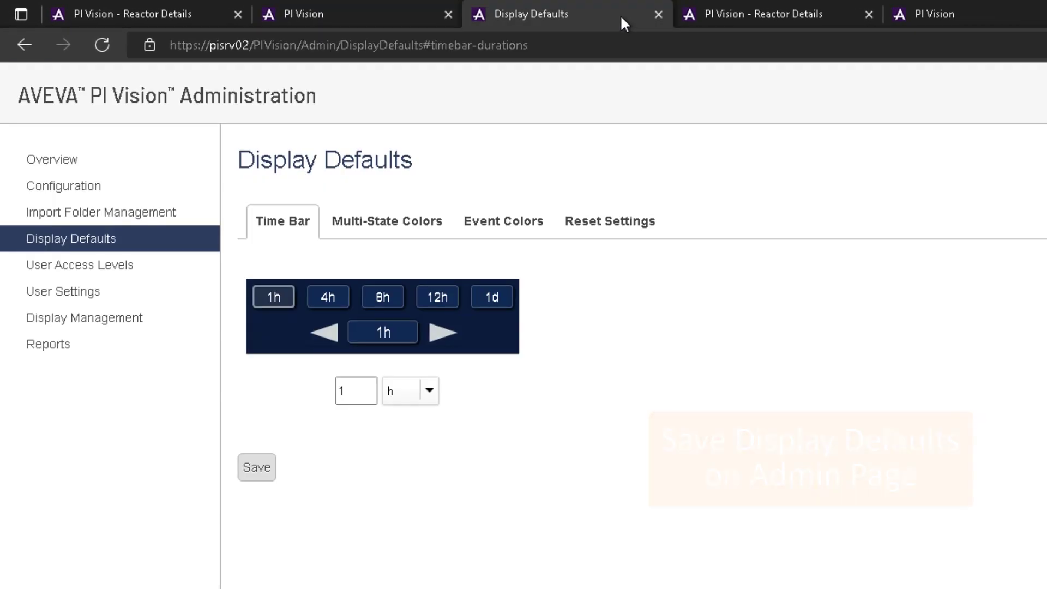
click(422, 224)
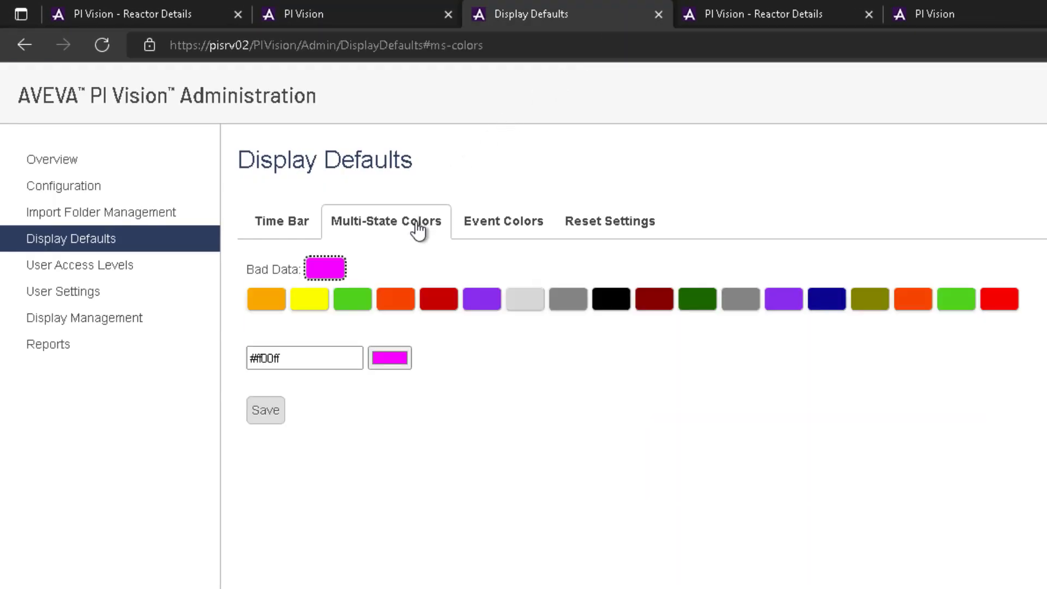
click(513, 227)
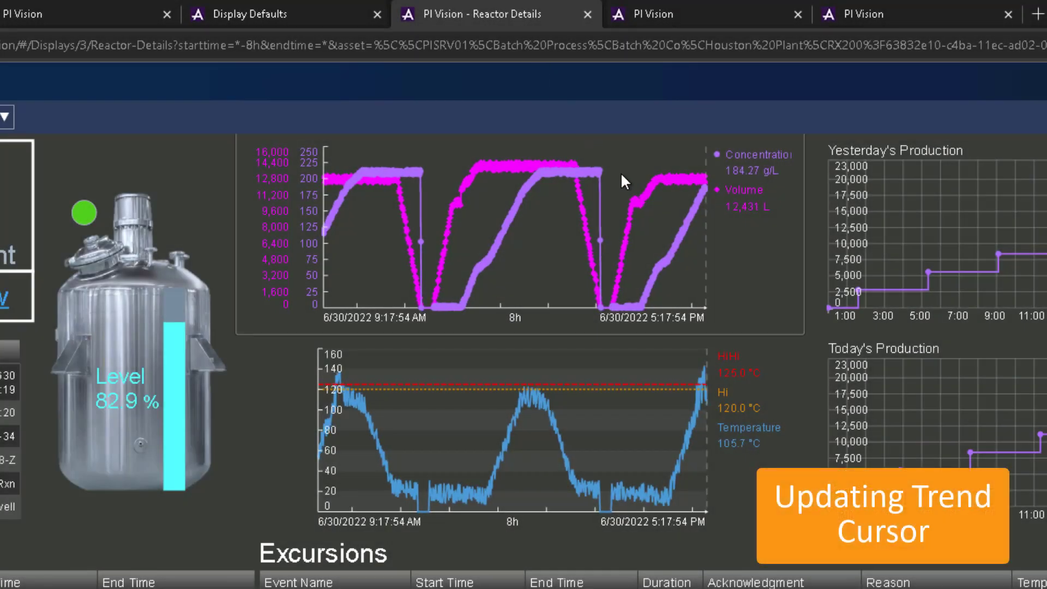
- Add a trend cursor to the RX300 trends and slide it back to about 2:10 PM
click(620, 172)
drag(622, 179, 556, 172)
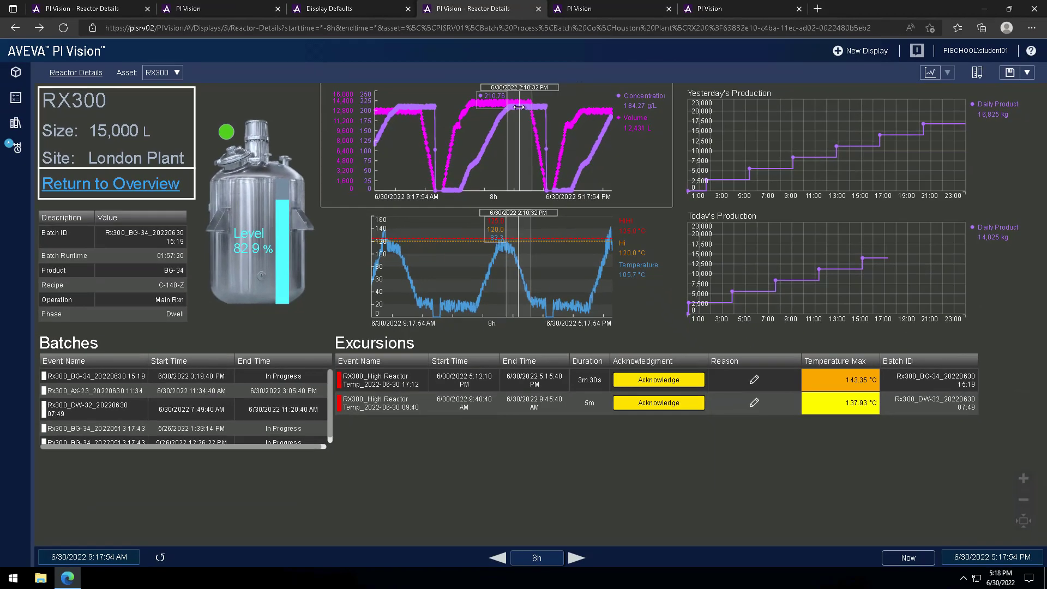
- Change the reactor Size value's display unit to L, then to US gallons
right_click(127, 131)
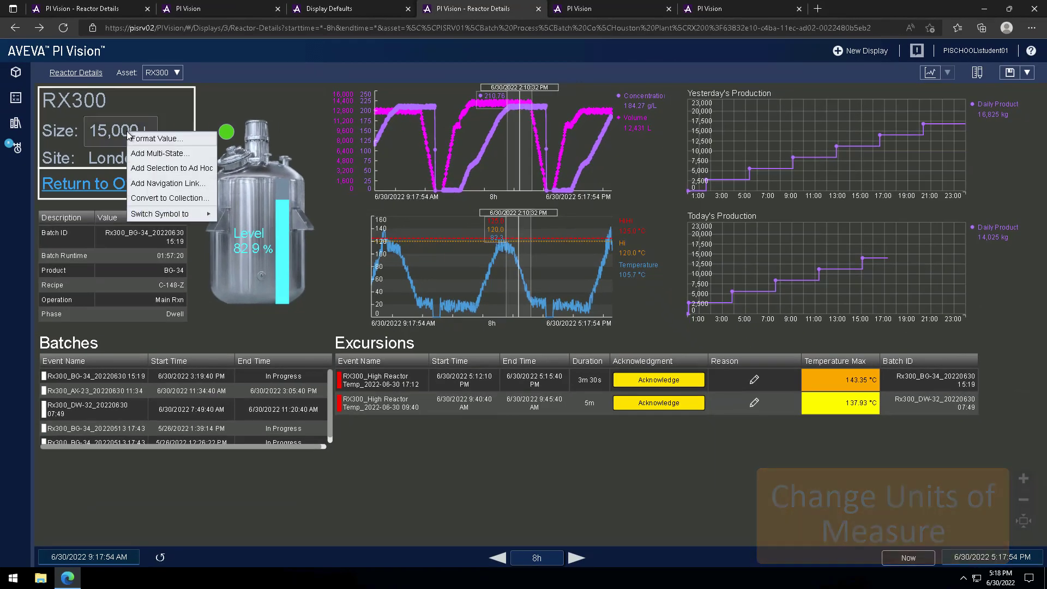
click(159, 140)
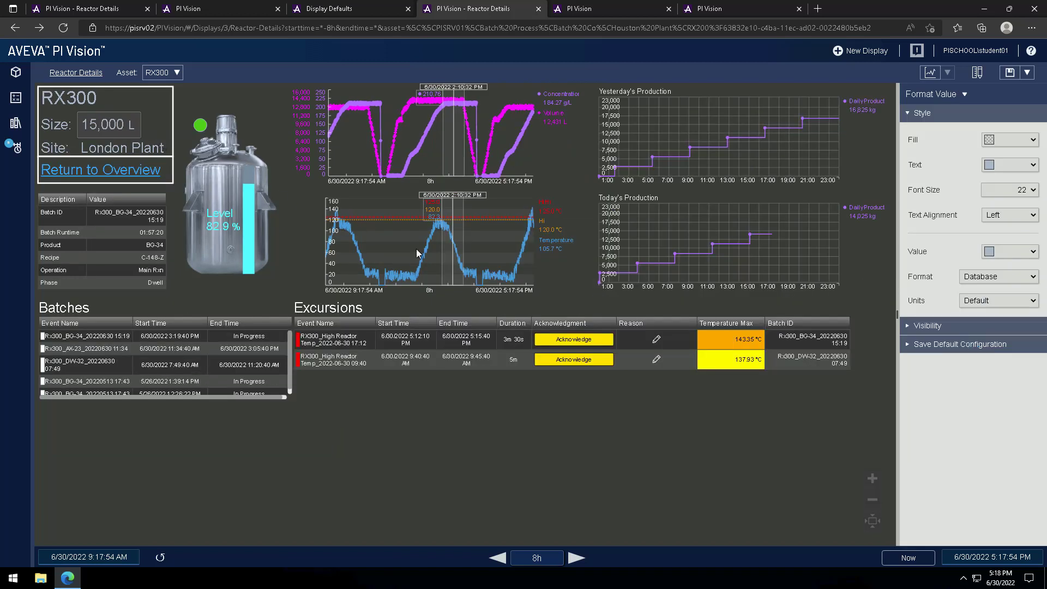
click(989, 304)
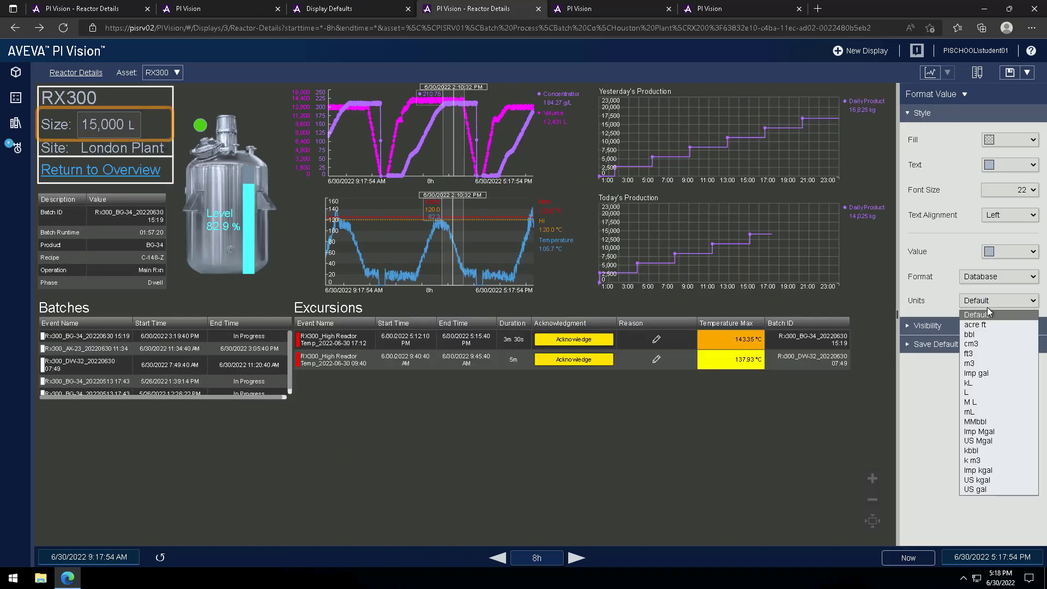
click(970, 393)
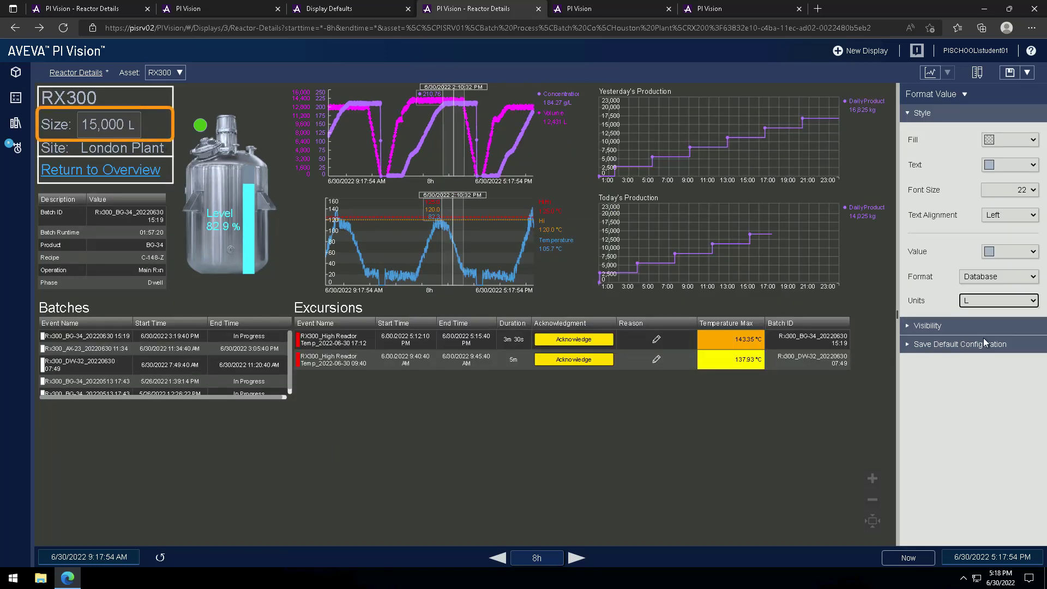
click(999, 305)
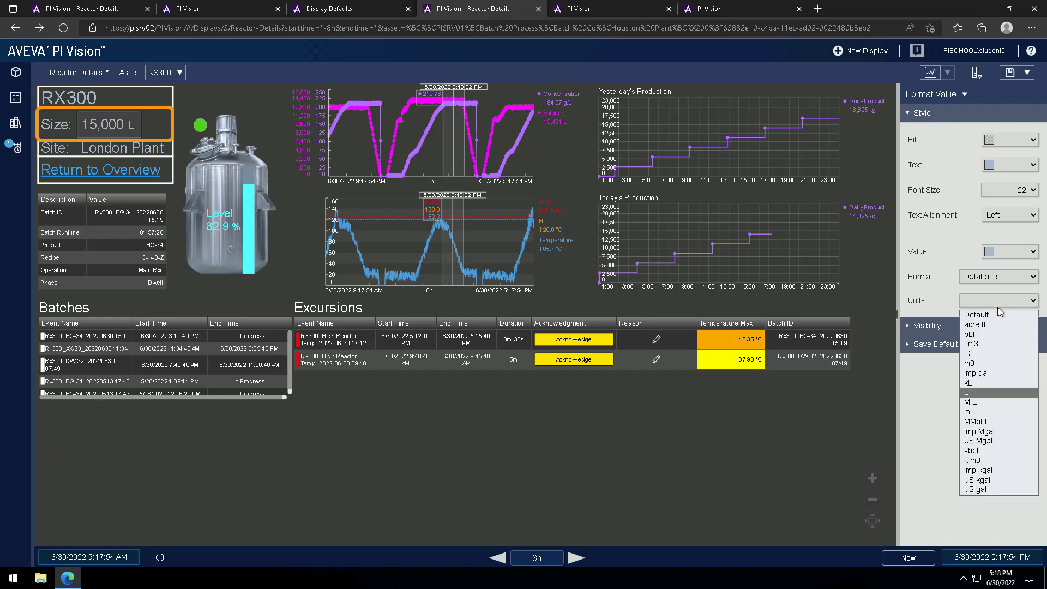
click(975, 490)
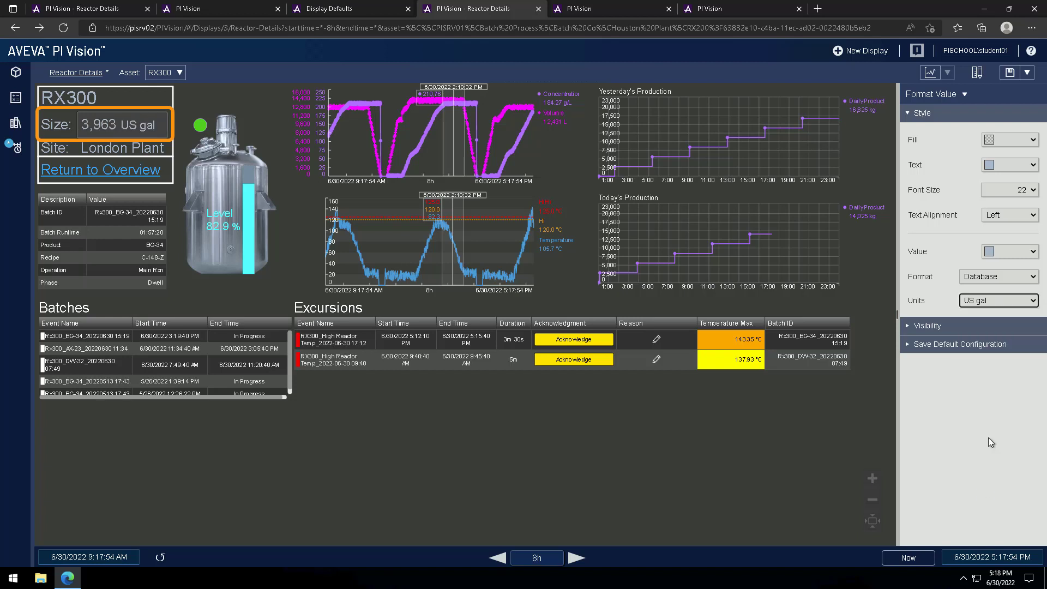
- Return Size to its default unit and bring up the RX100 Batch Compare display
click(1004, 301)
click(987, 315)
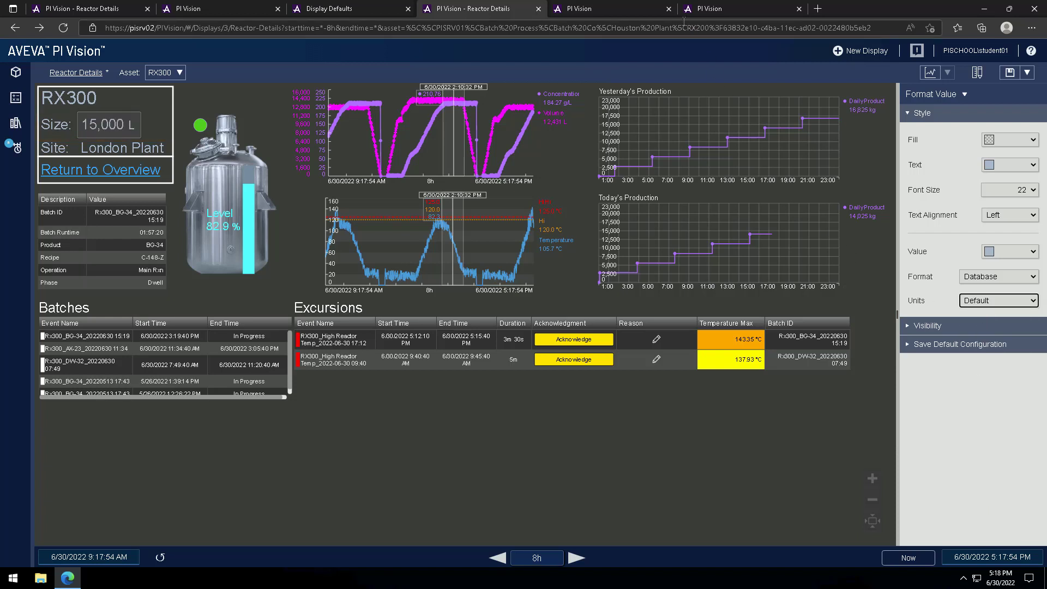
click(641, 9)
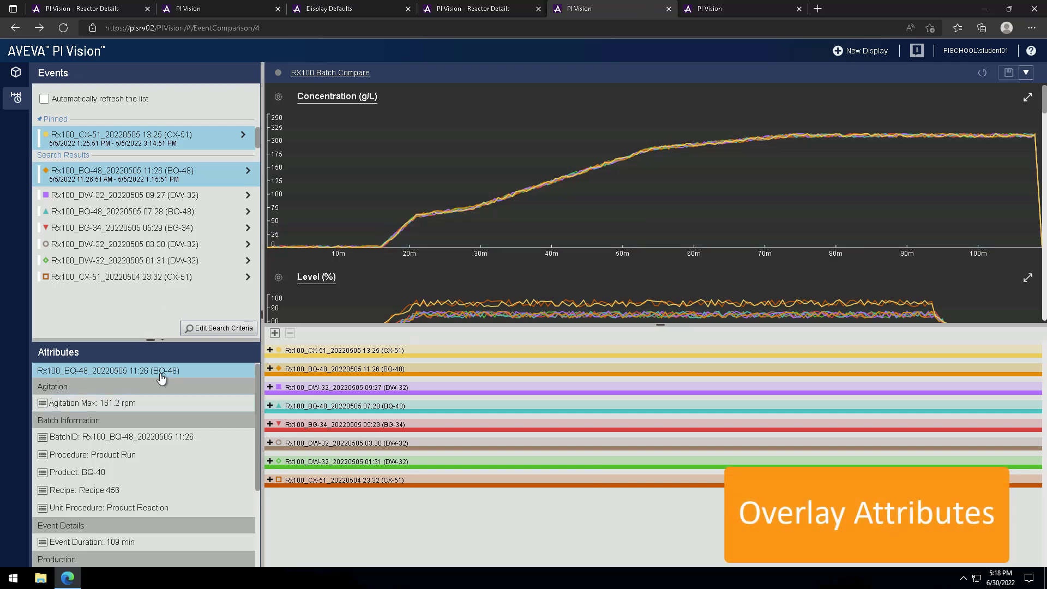
- Overlay Agitation Max on the Concentration trend, highlight each trace set, and show Concentration line styles
drag(112, 402, 493, 176)
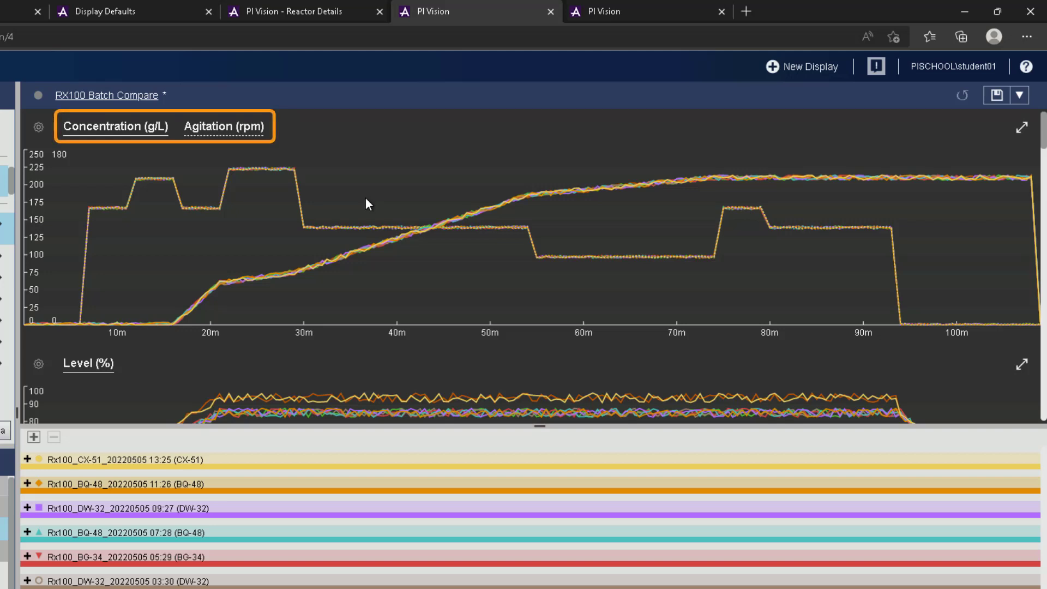
click(229, 130)
click(145, 135)
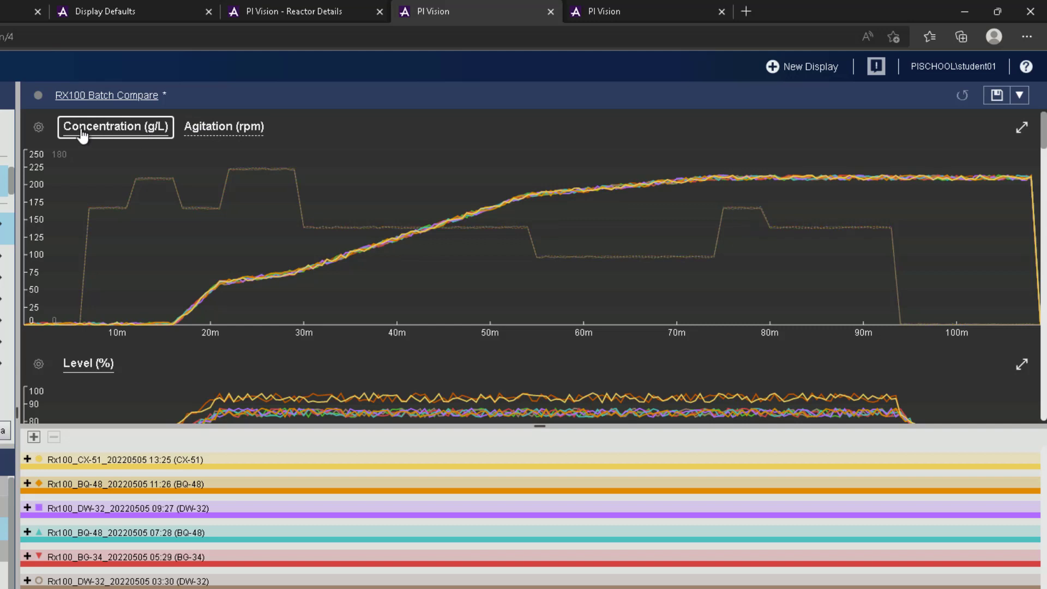
click(39, 129)
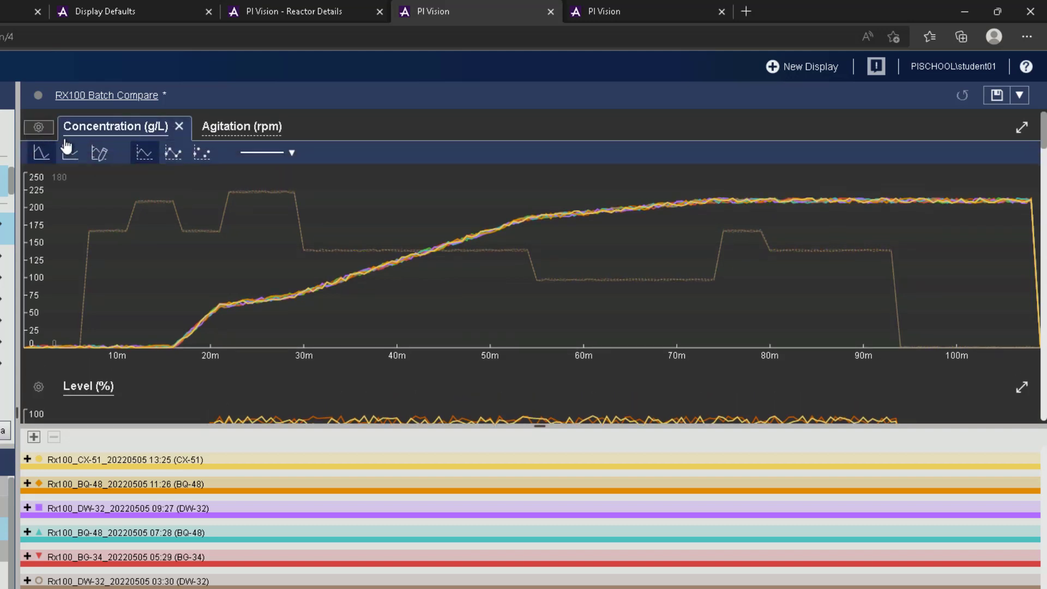
click(293, 156)
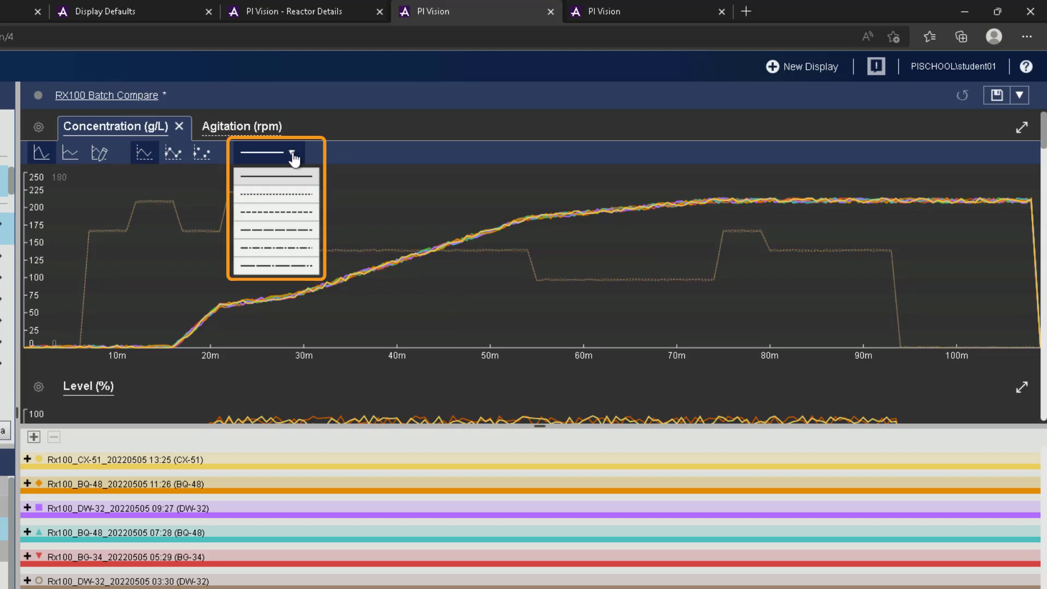
- Close the line style and format options, then maximize and restore the Concentration trend
click(348, 125)
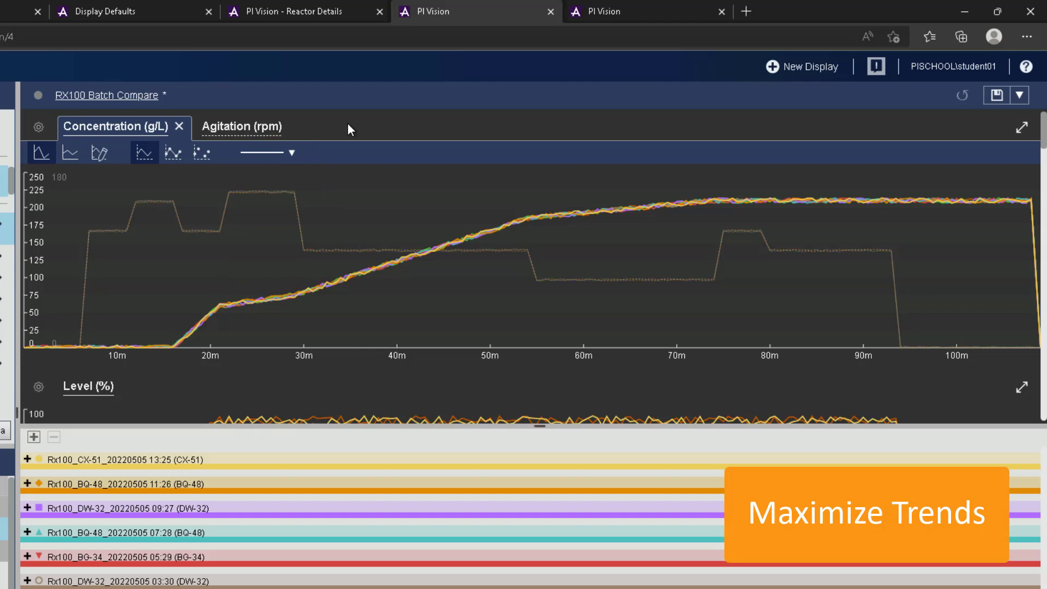
click(40, 129)
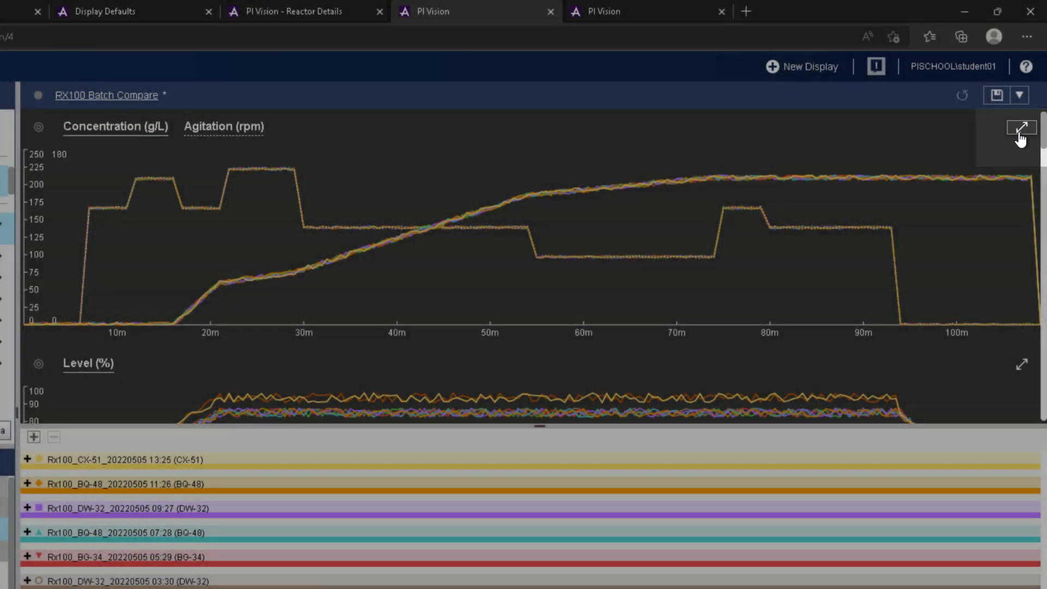
click(1020, 134)
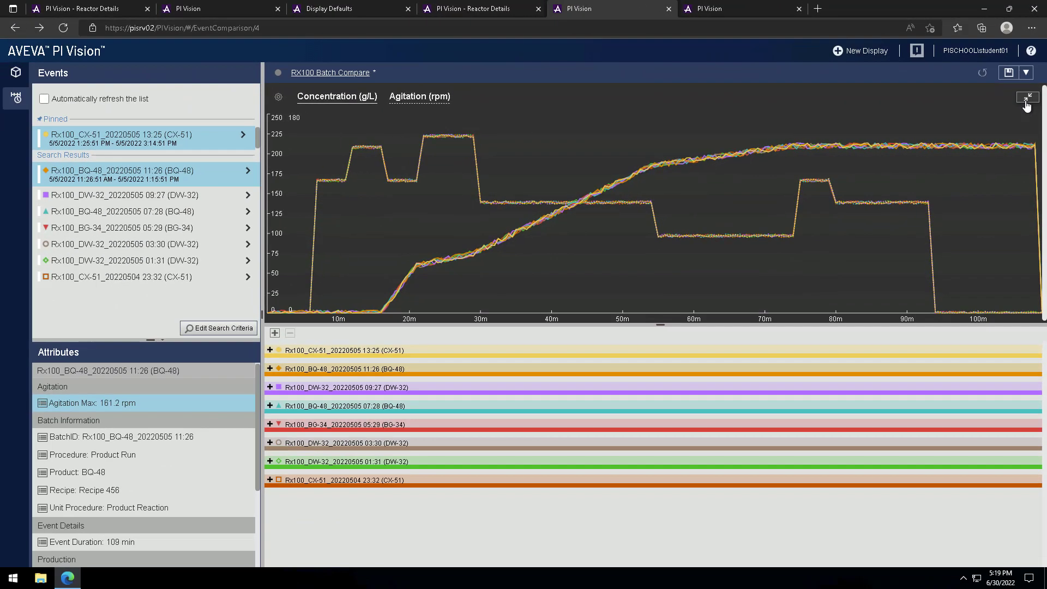
click(1019, 133)
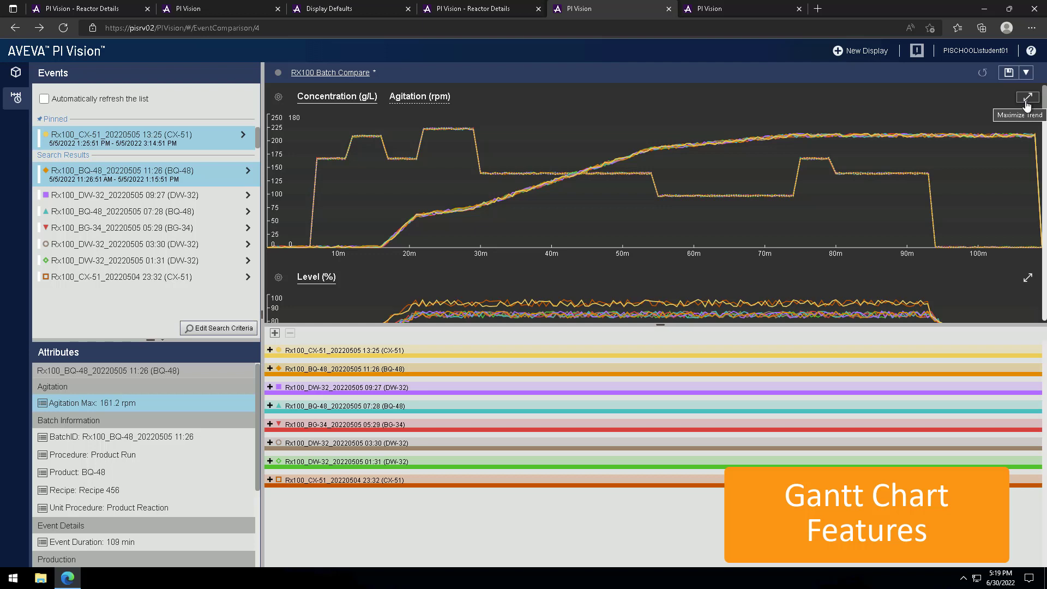
- Expand the Gantt chart two levels, then align and zoom all RX100 batches on Main Rxn
click(275, 334)
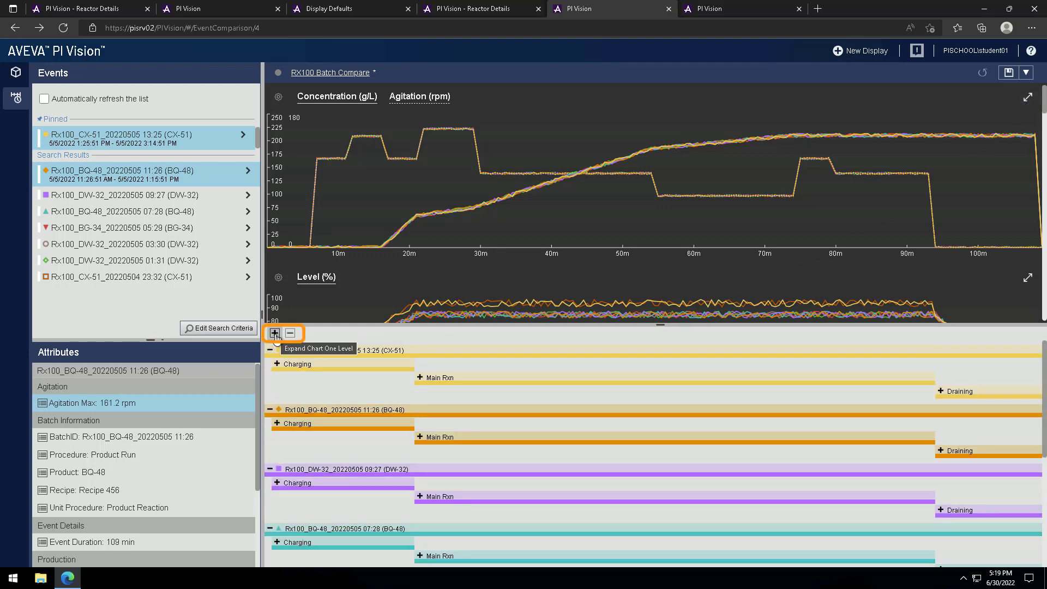
click(275, 333)
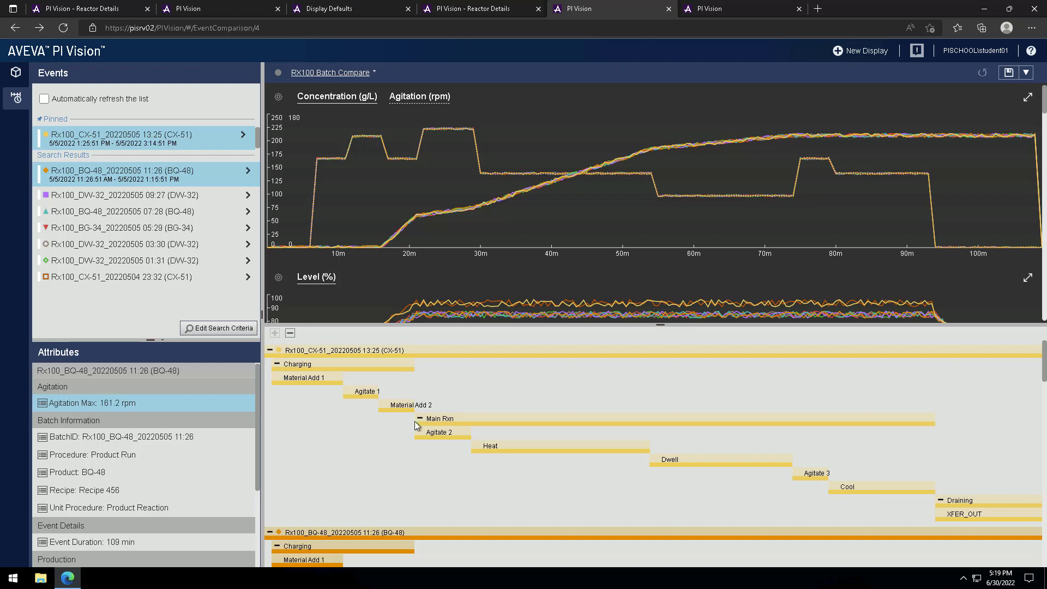
right_click(493, 421)
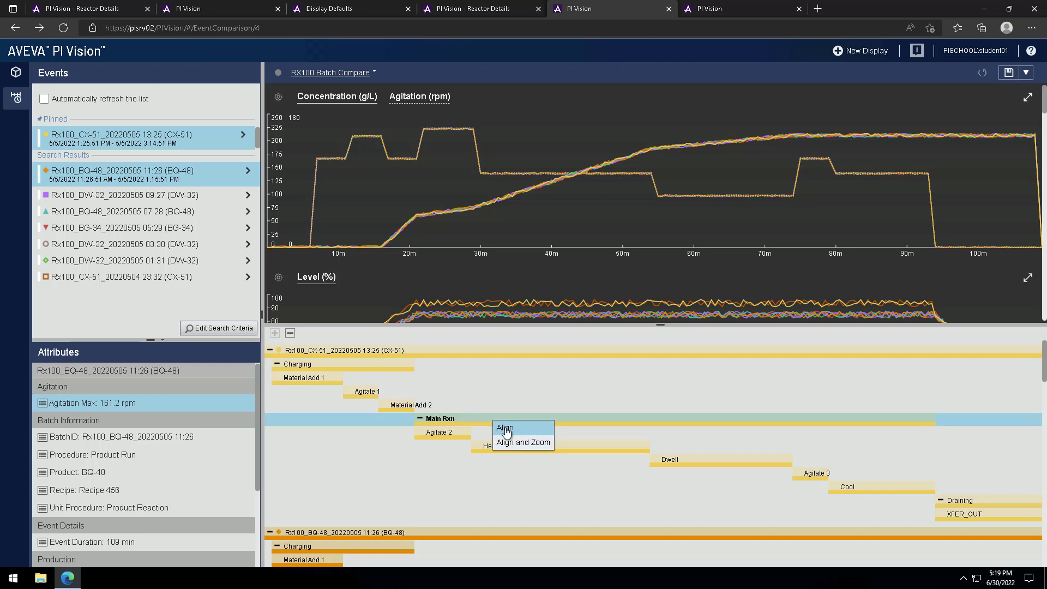
click(506, 428)
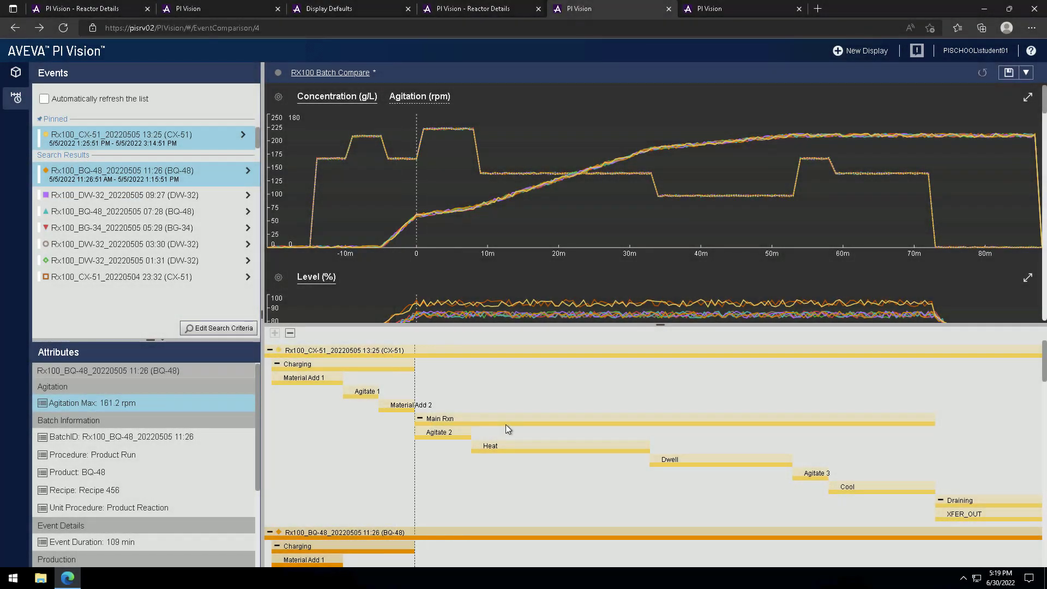
right_click(507, 424)
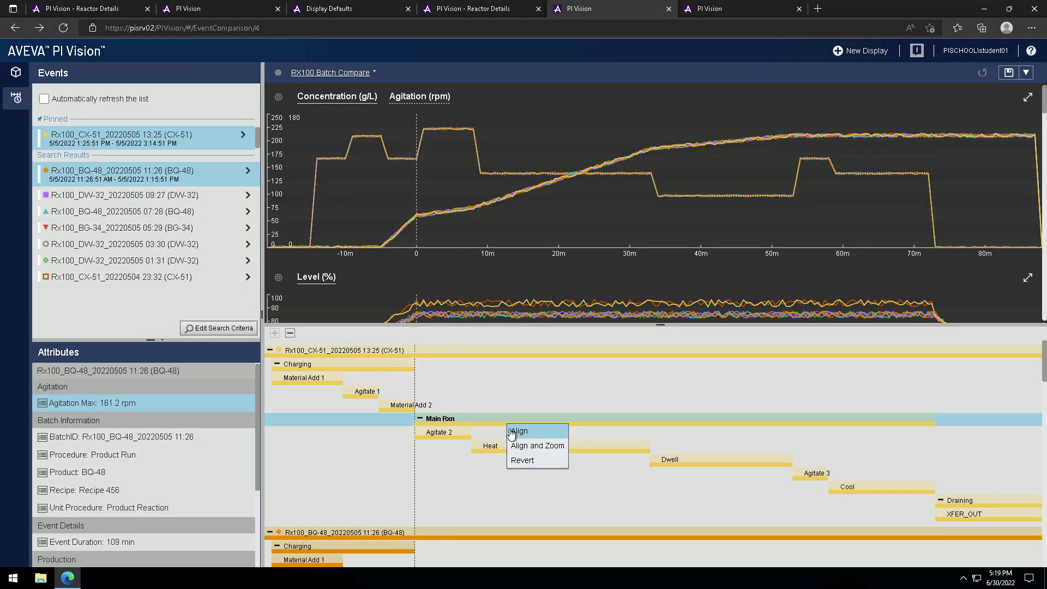
click(518, 447)
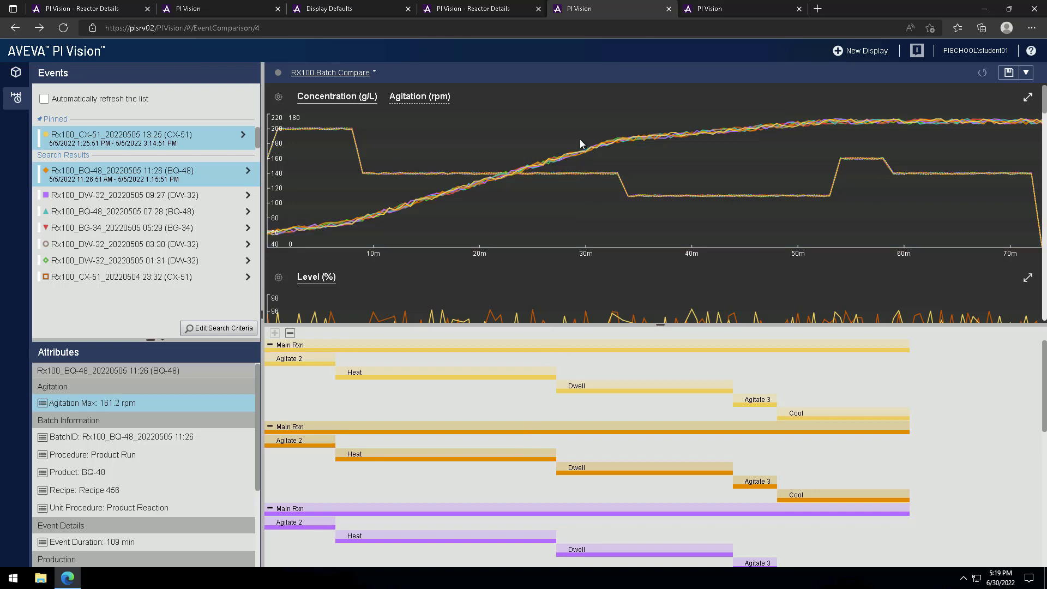
- Zoom the comparison trend to roughly the 33–41 minute span and pan toward later times
drag(579, 120, 672, 222)
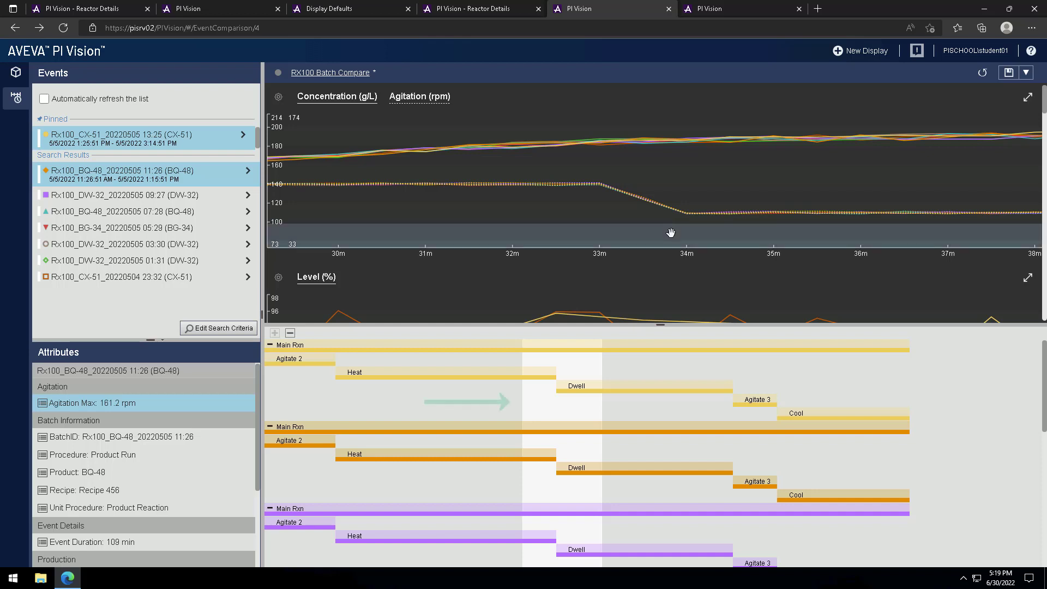
drag(668, 233, 430, 241)
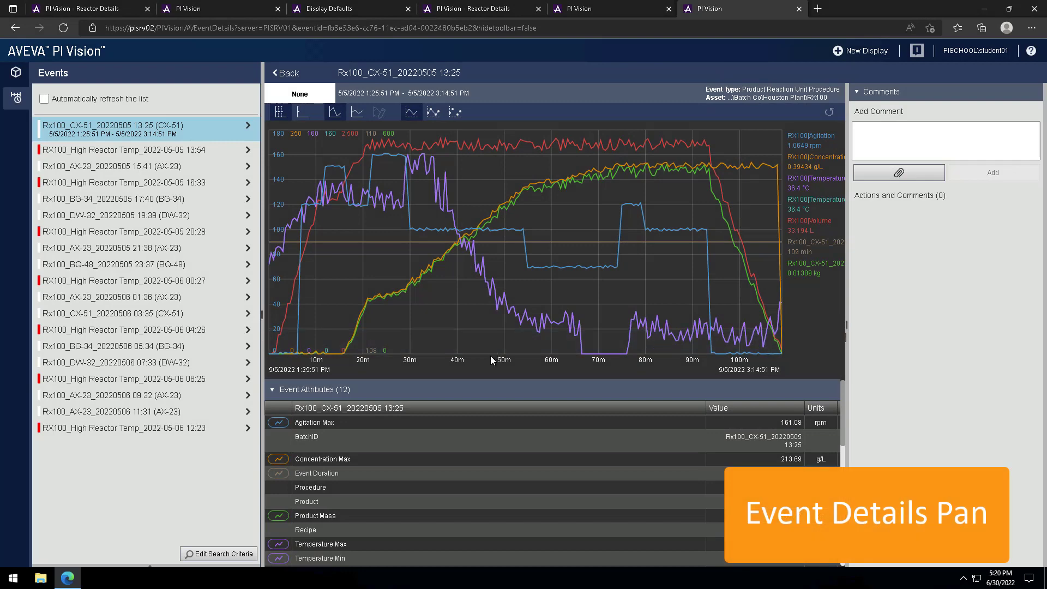
- Pan the CX-51 event trend back and forth until it spans 2:54:27 PM to 4:43:27 PM
drag(493, 340, 697, 334)
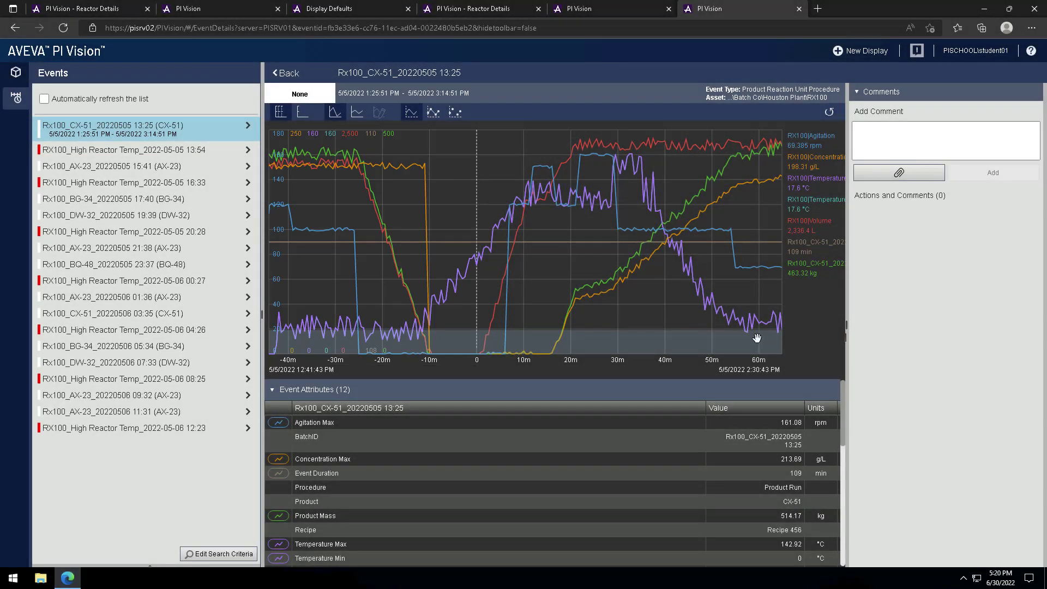
drag(757, 338, 299, 331)
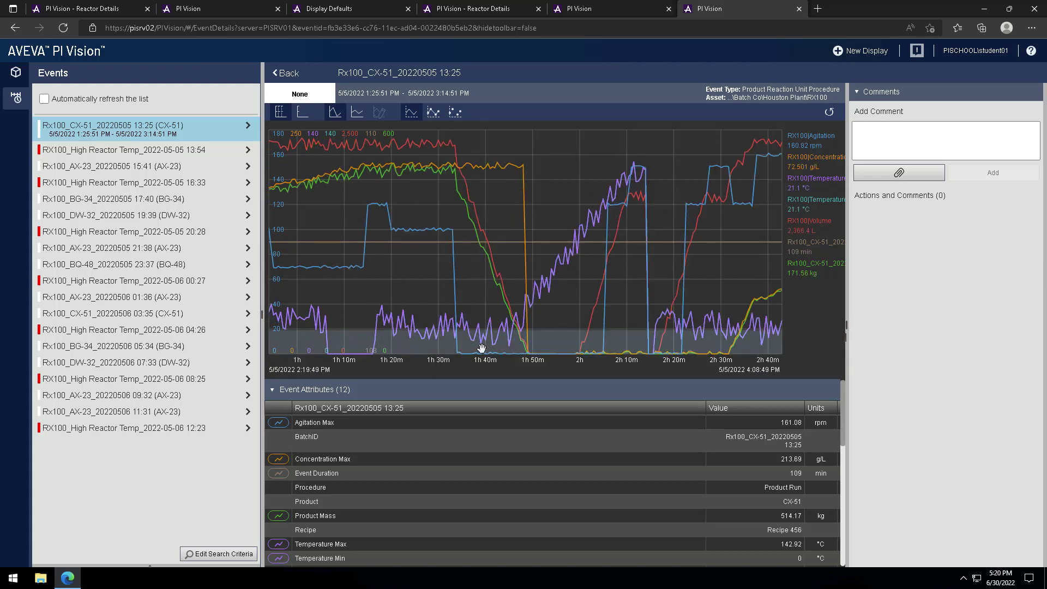
drag(456, 341, 319, 333)
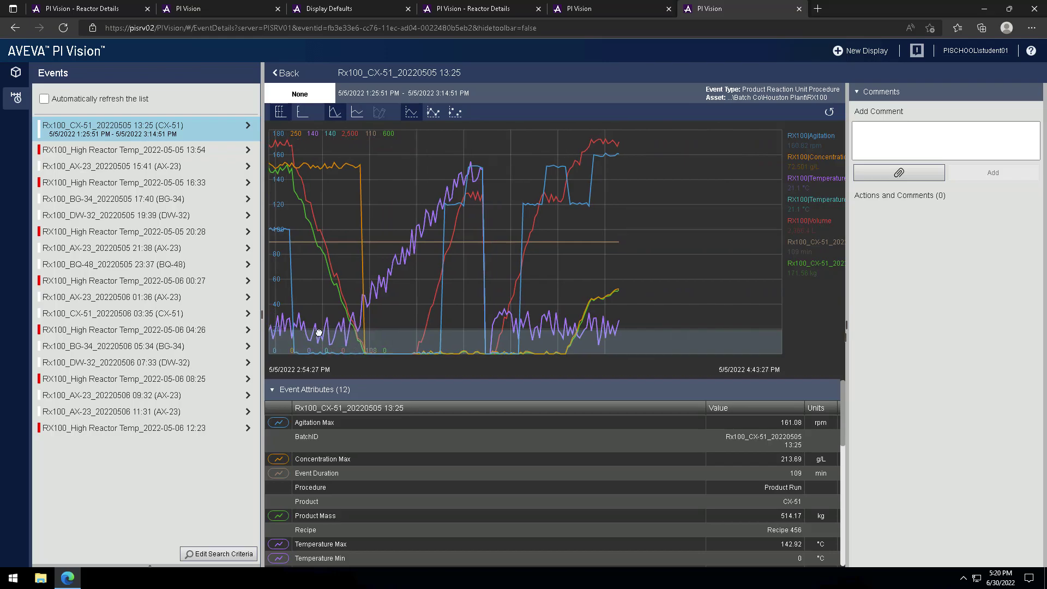